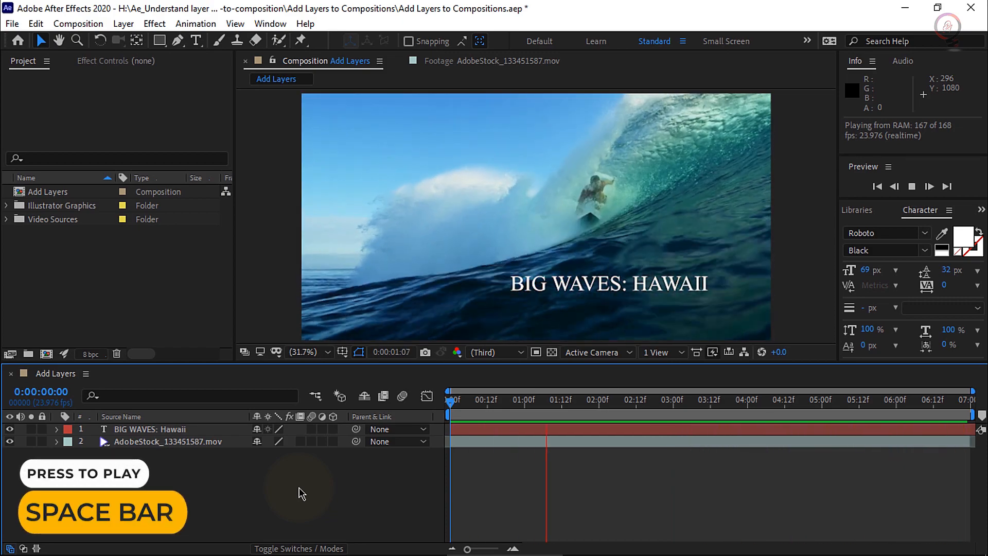
Stop the composition preview and move the current time to 0:00:03:10
key("space")
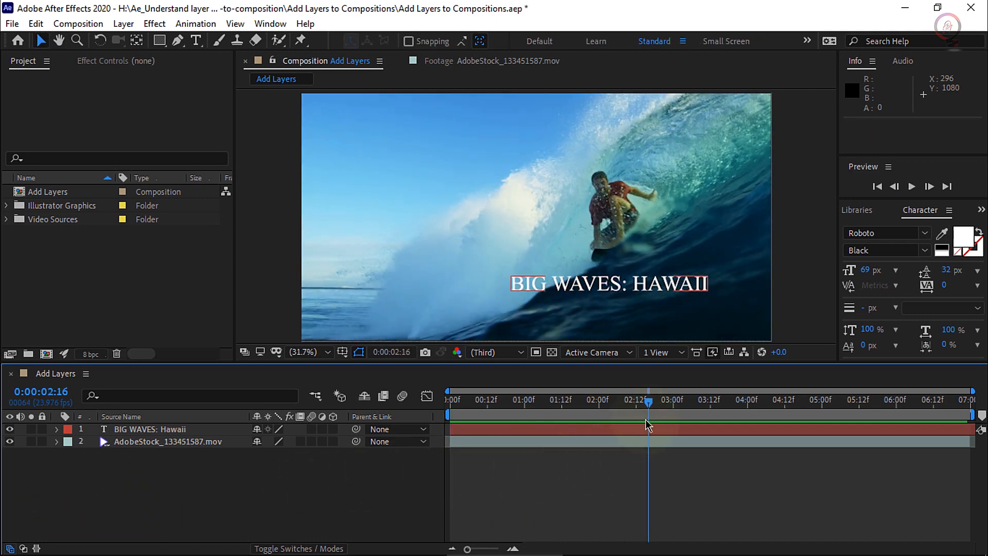
left_click_drag(650, 408, 705, 412)
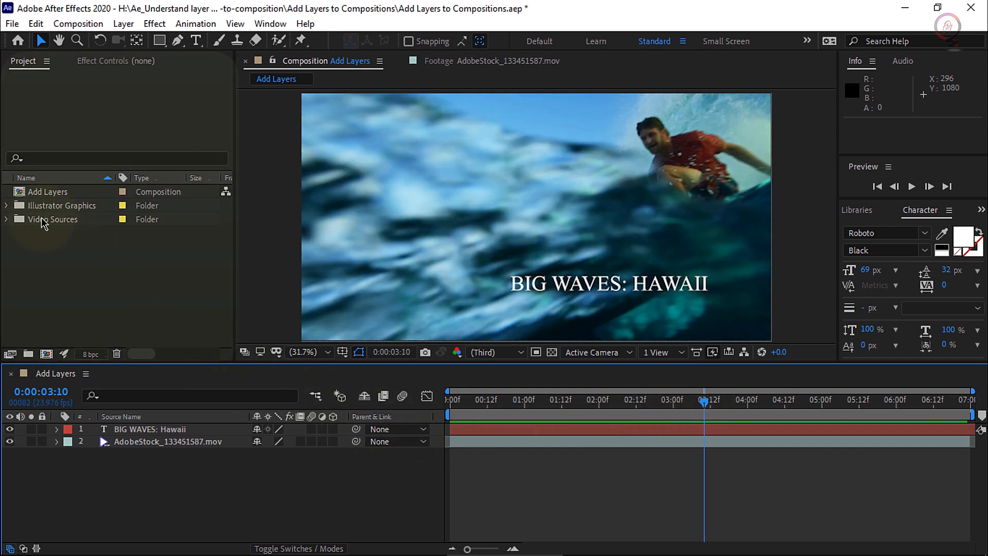
Open AdobeStock_133447791.mov from the Video Sources folder in the Footage viewer and preview the clip
left_click(6, 220)
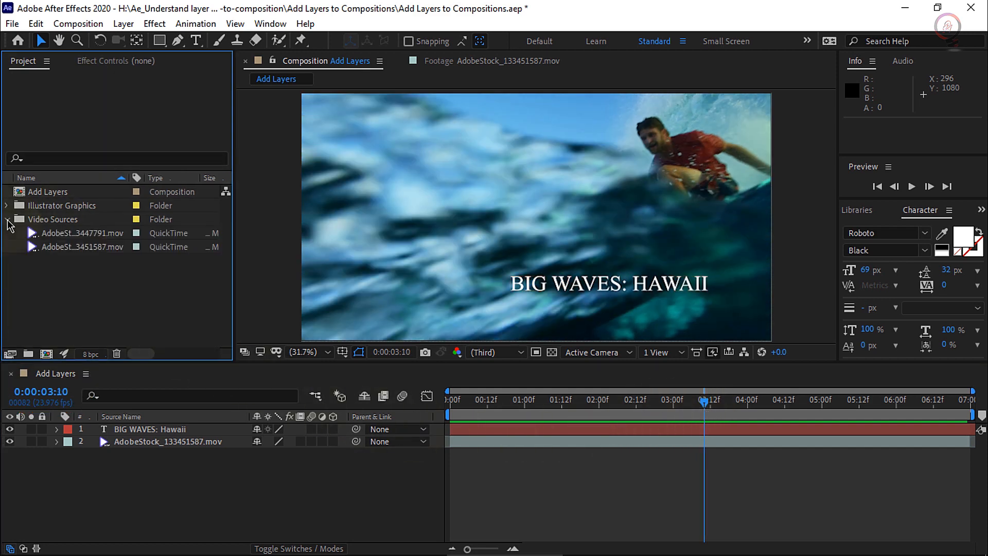
double_click(84, 234)
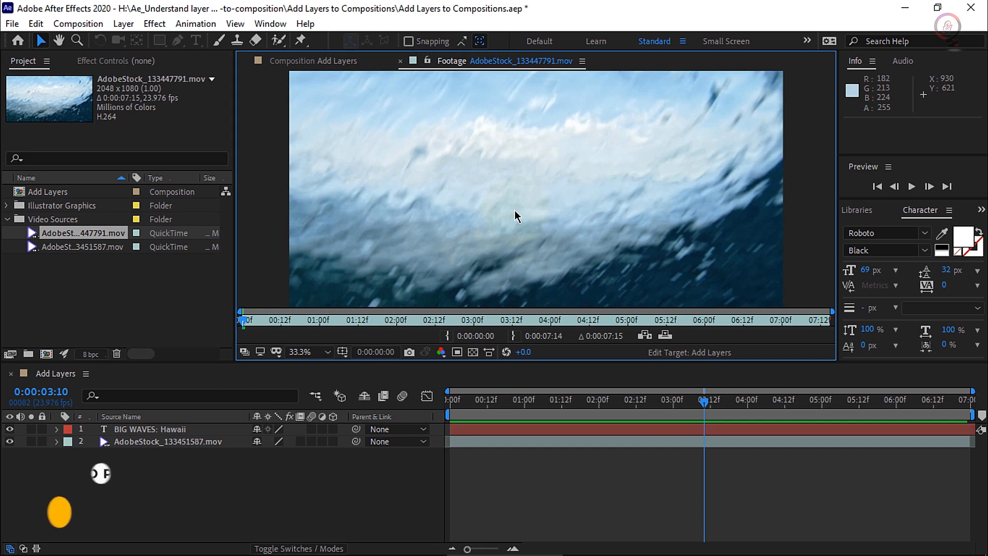
key("space")
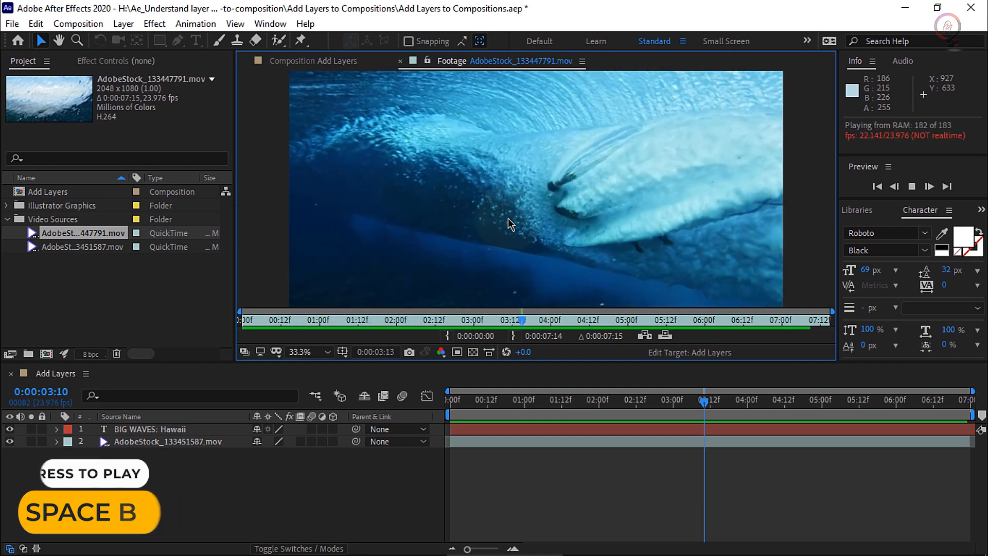
key("space")
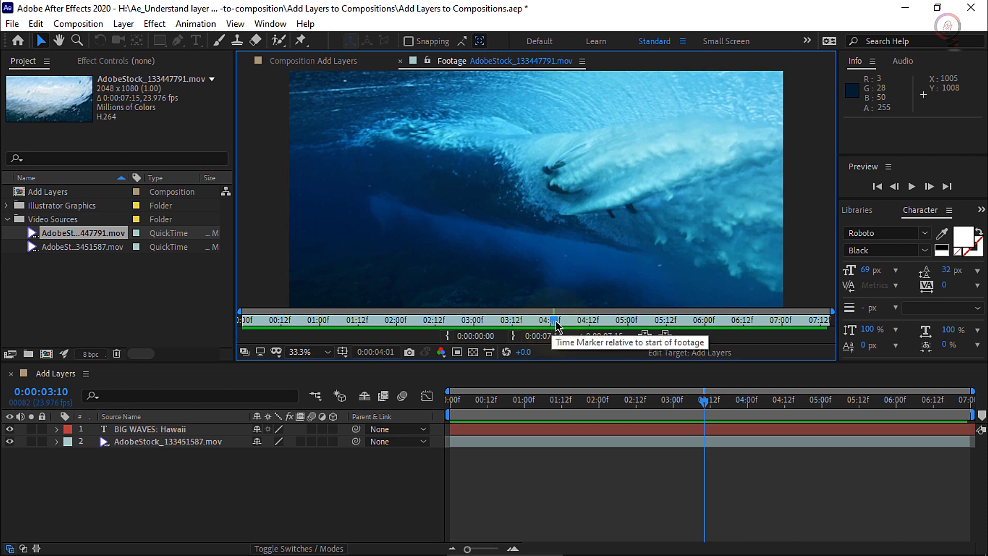
Set the In point of the AdobeStock_133447791.mov footage at 0:00:02:12
left_click_drag(555, 325, 525, 324)
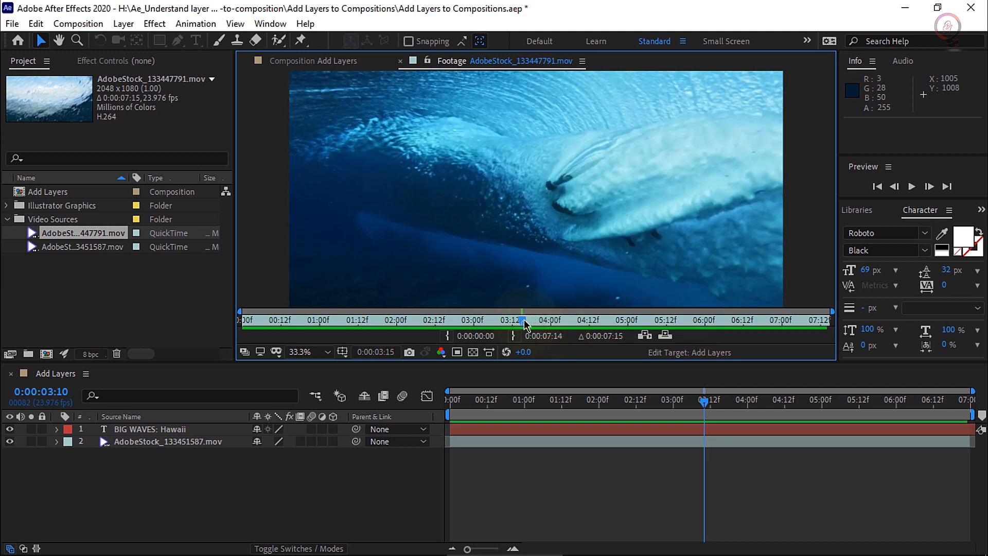
left_click_drag(519, 324, 438, 321)
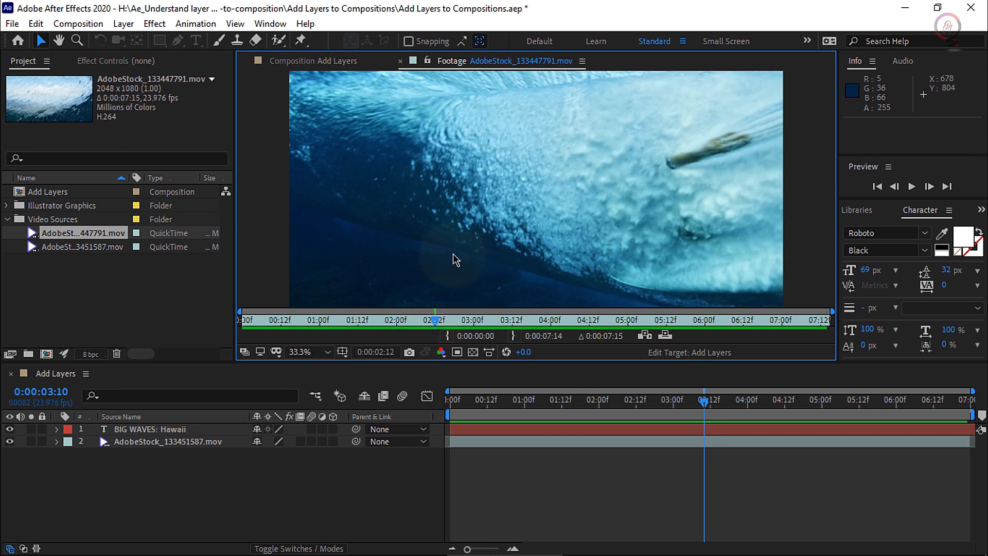
left_click(447, 336)
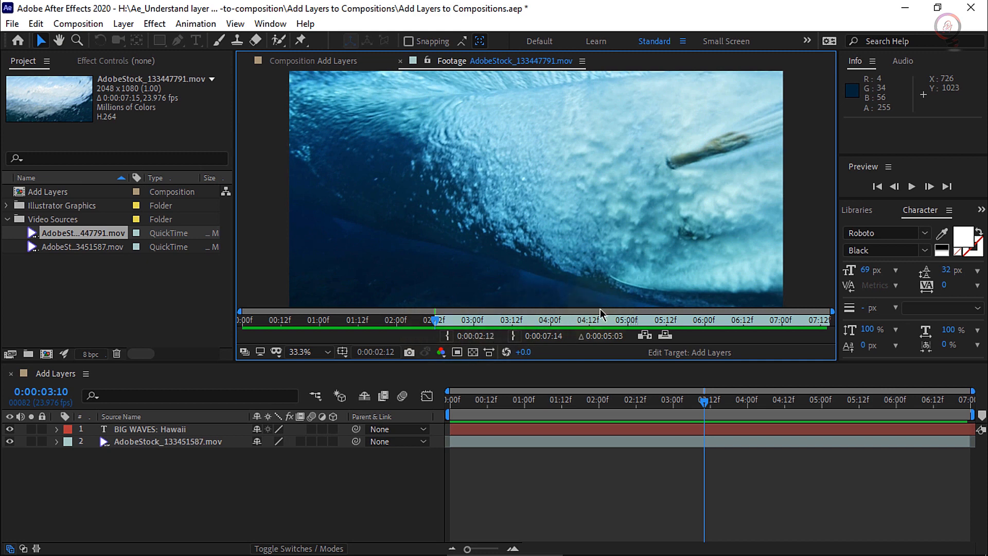
Overlay the trimmed clip into the Add Layers composition at the current time and place its layer beneath the BIG WAVES: Hawaii text
left_click(668, 337)
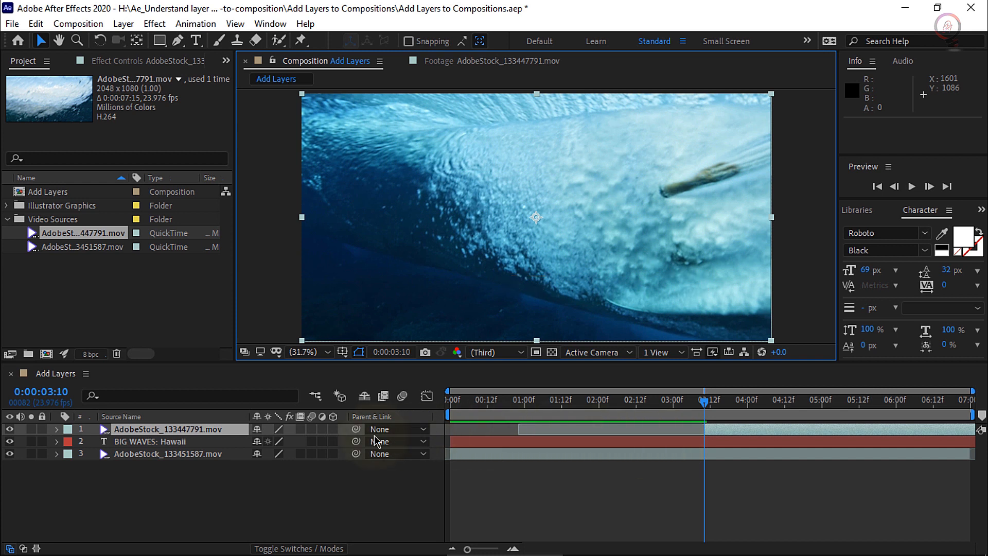
left_click_drag(159, 427, 155, 443)
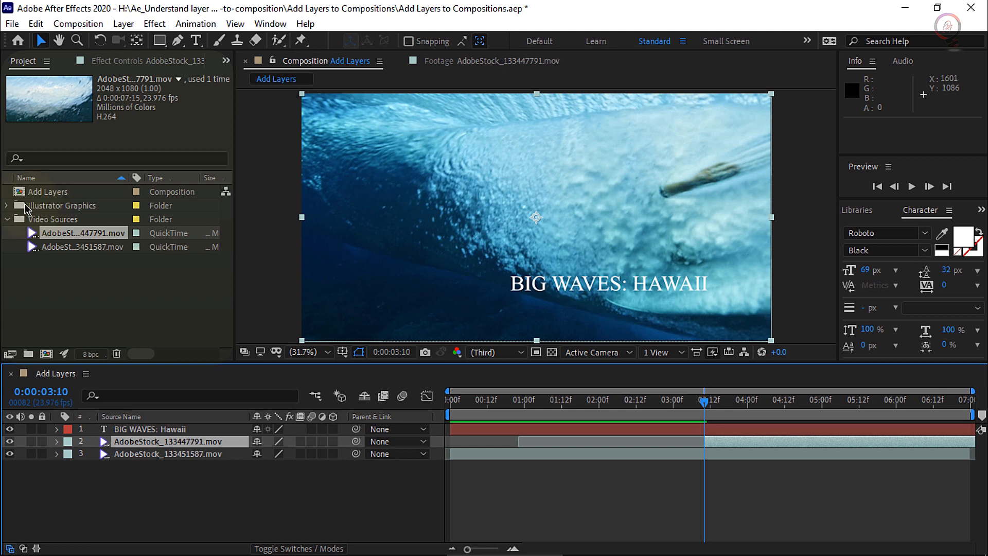
Add Waves.ai from the Illustrator Graphics folder to the composition, centred over the BIG WAVES: HAWAII title
left_click(6, 206)
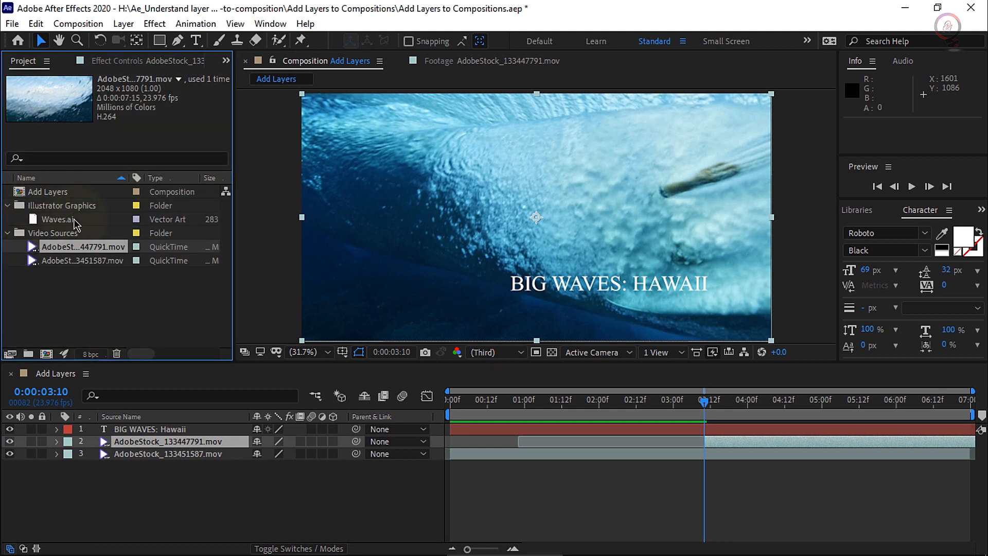
left_click_drag(49, 220, 628, 283)
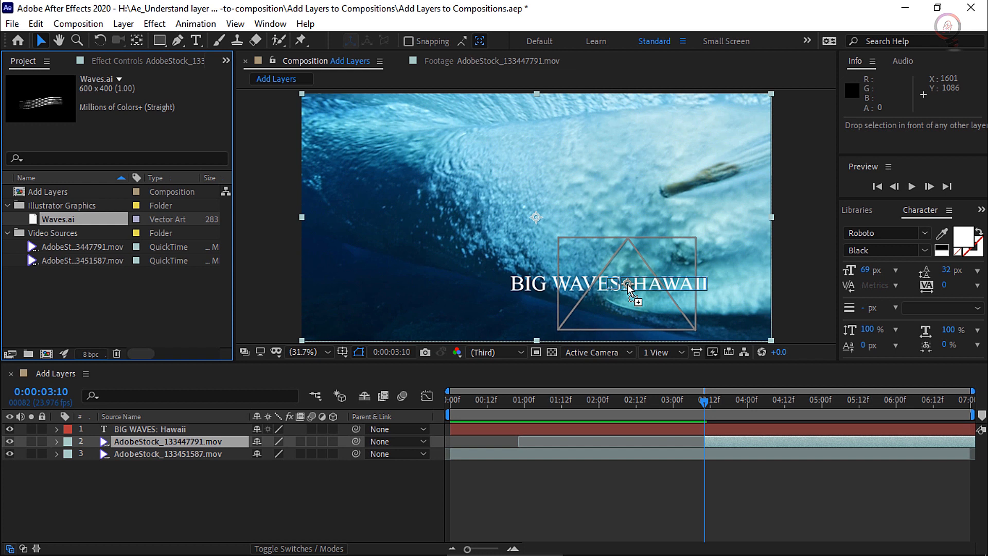
mouse_move(628, 283)
left_mouse_down()
mouse_move(669, 276)
mouse_move(587, 268)
mouse_move(627, 286)
left_mouse_up()
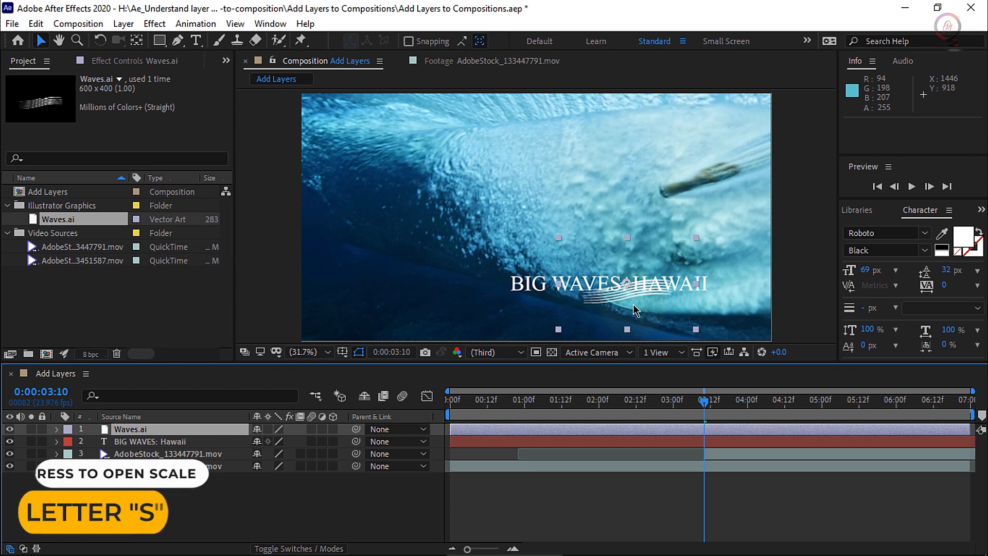
Scale the Waves.ai layer to 700% and turn on continuous rasterization for it
key("s")
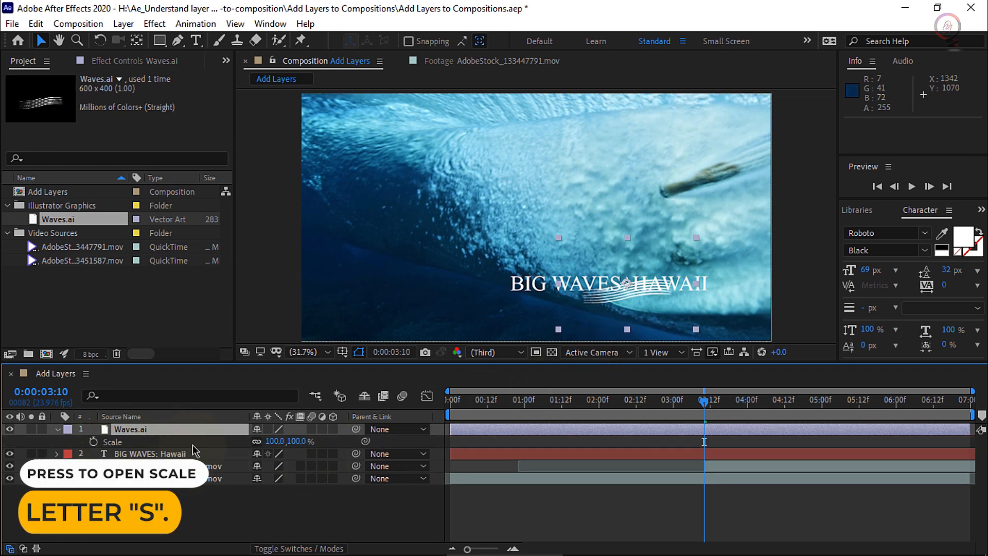
left_click(274, 441)
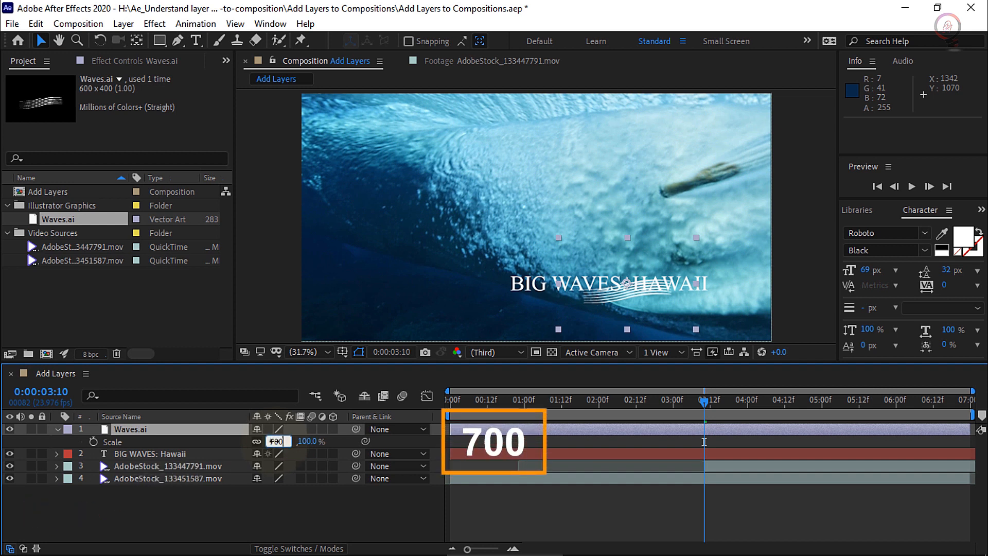
type("700")
key("Return")
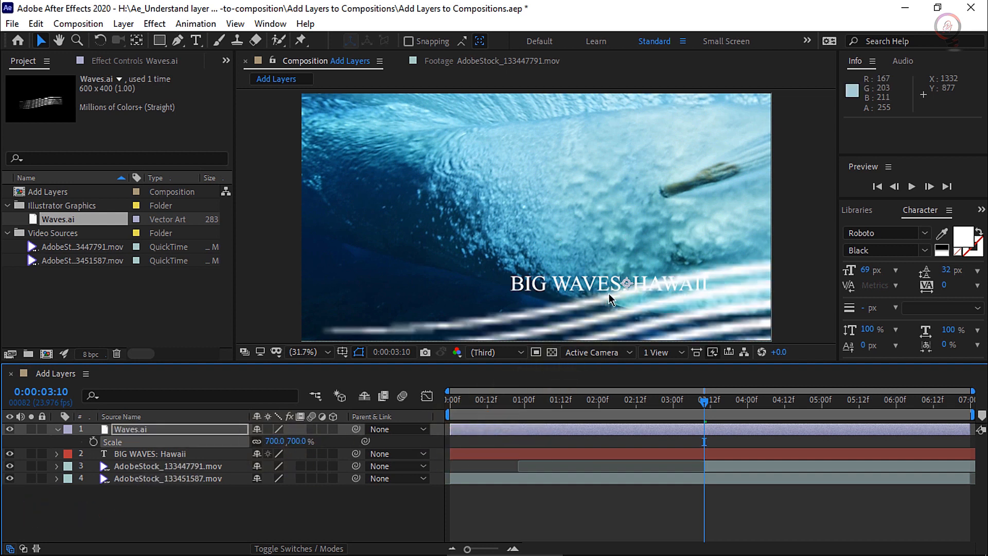
left_click(268, 429)
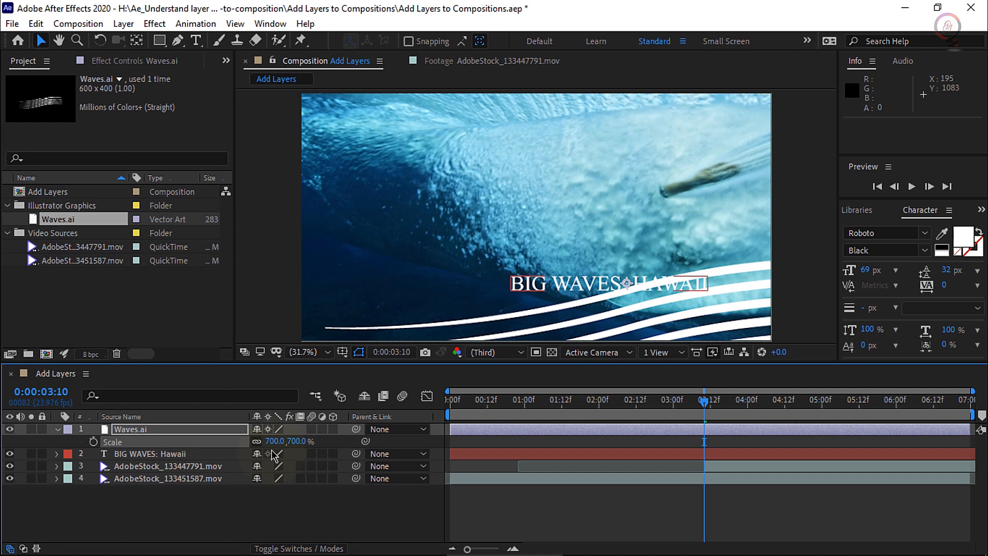
Reposition the Waves.ai artwork in the composition up and to the left, to about 1212.6, 669.5
left_click(204, 421)
left_click(206, 429)
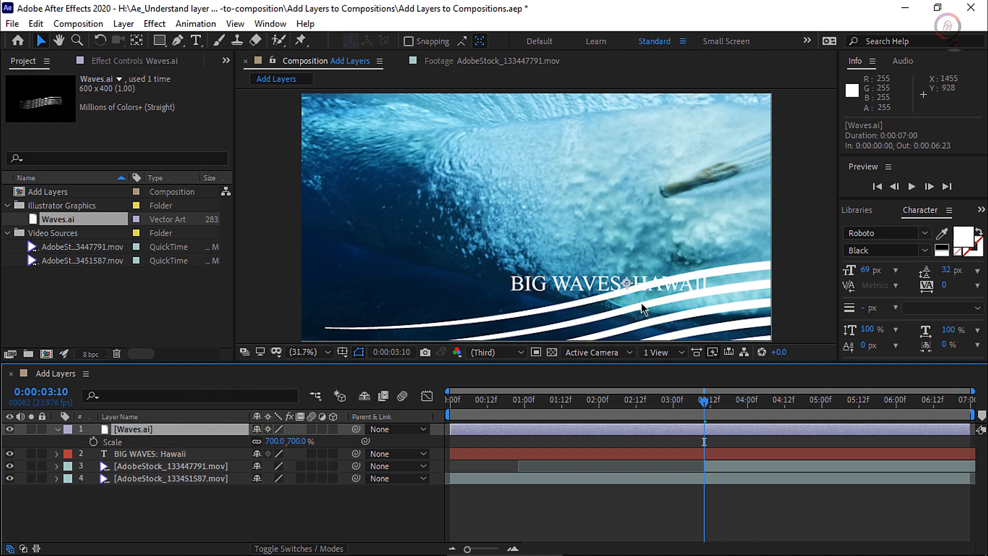
left_click_drag(674, 279, 627, 247)
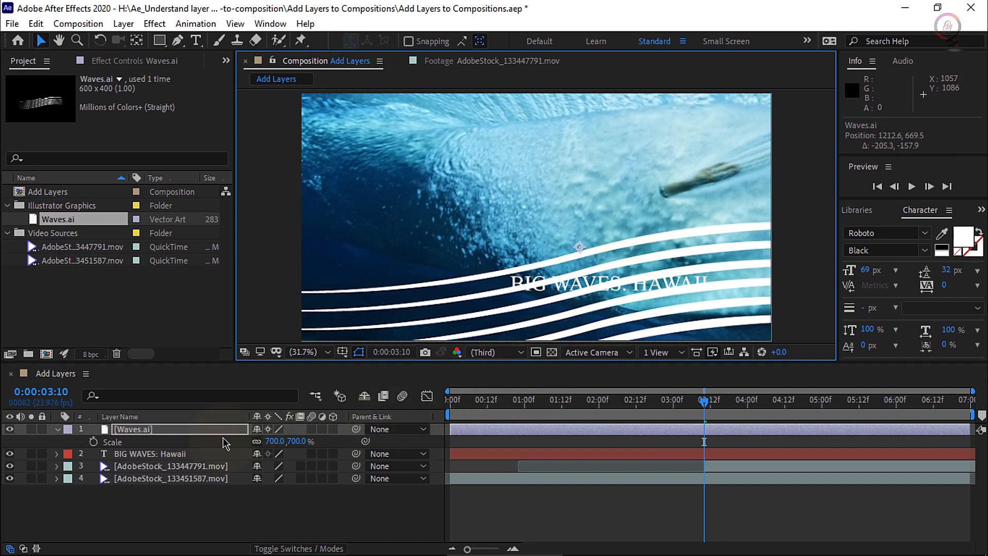
Apply the CC Flo Motion distort effect to the Waves.ai layer
left_click(149, 430)
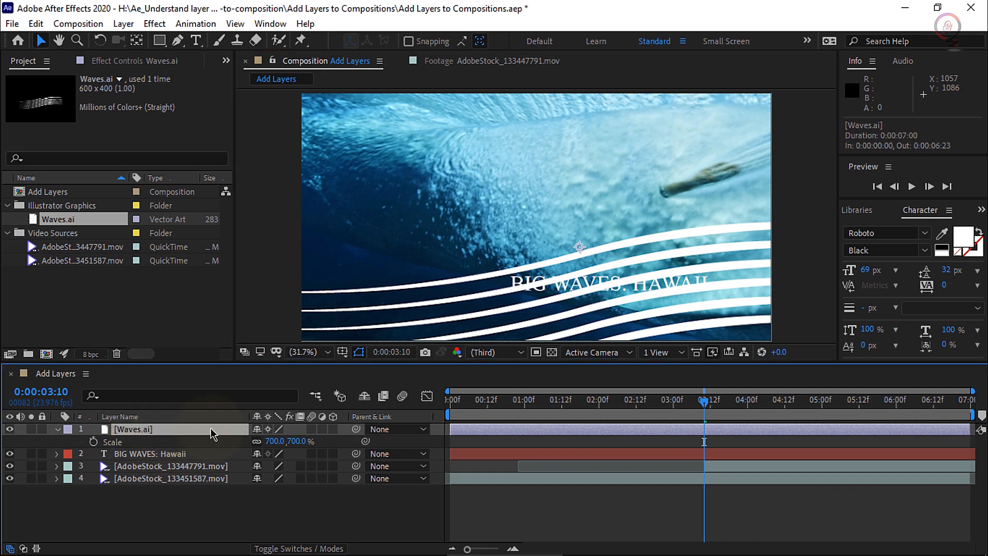
left_click(154, 23)
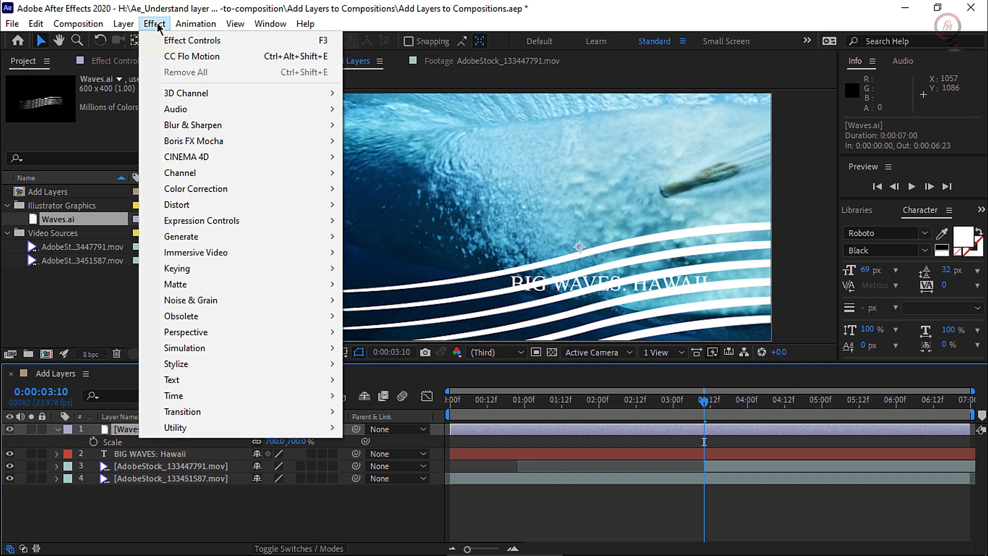
mouse_move(198, 207)
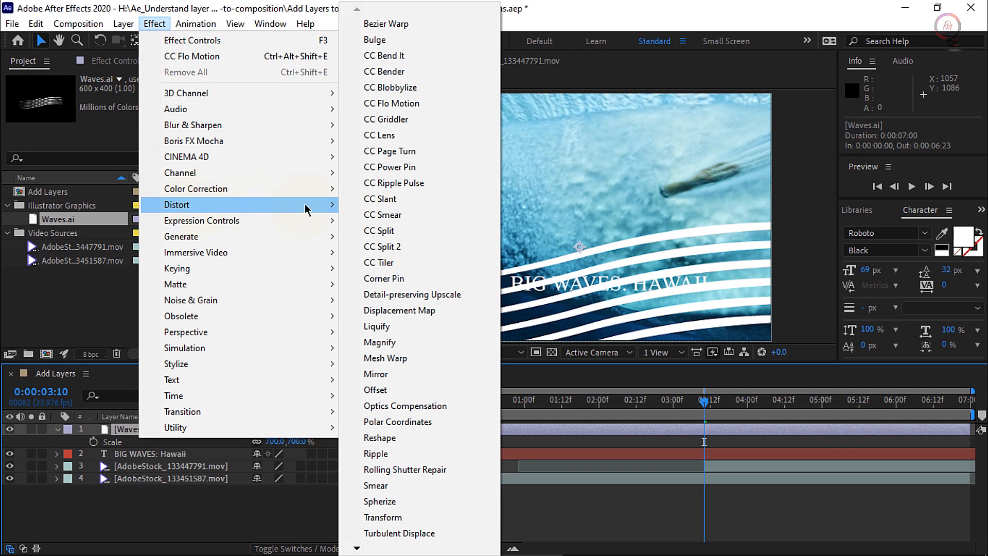
left_click(456, 103)
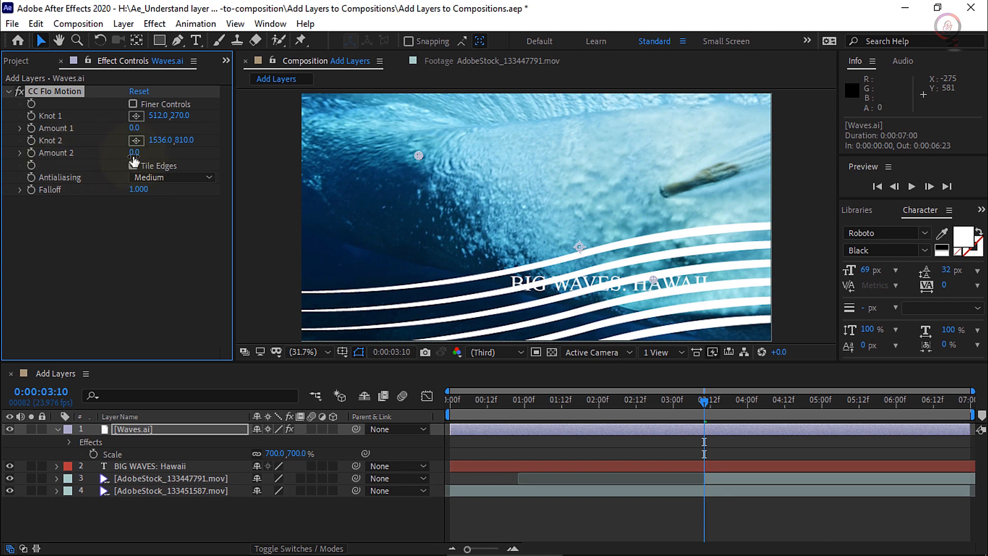
Set CC Flo Motion's Amount 2 to 41 and move Knot 2 left to about 1381.3, 810
left_click_drag(133, 153, 165, 154)
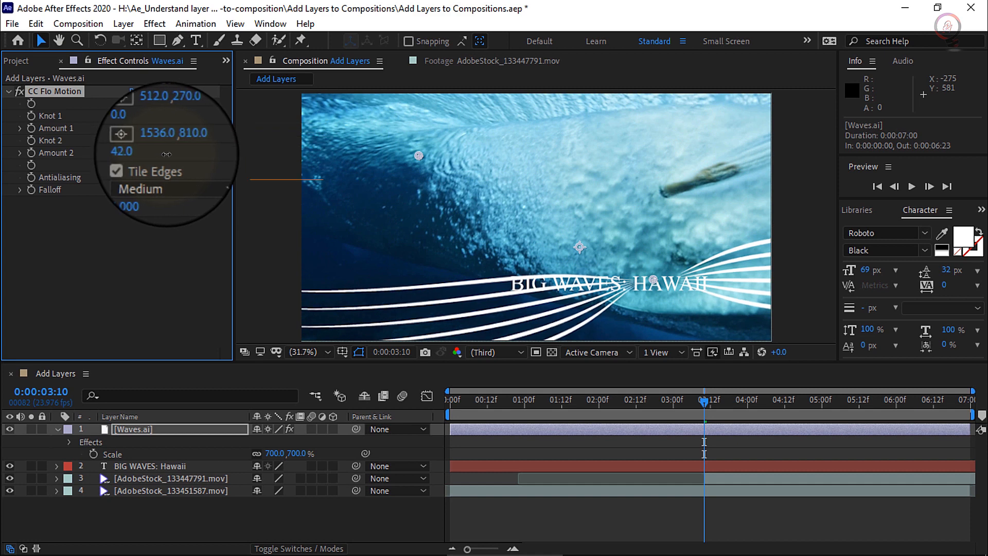
left_click_drag(166, 154, 163, 154)
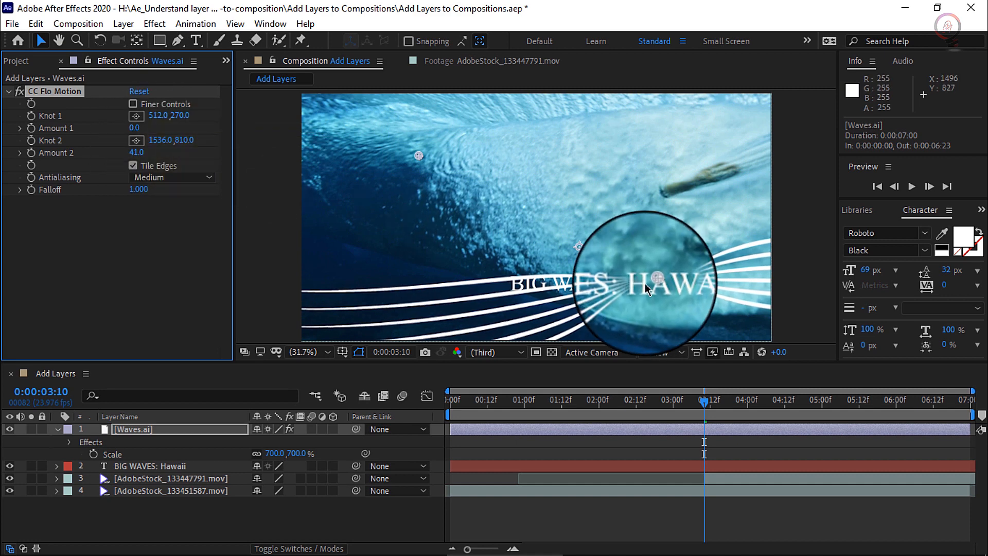
left_click_drag(653, 287, 618, 284)
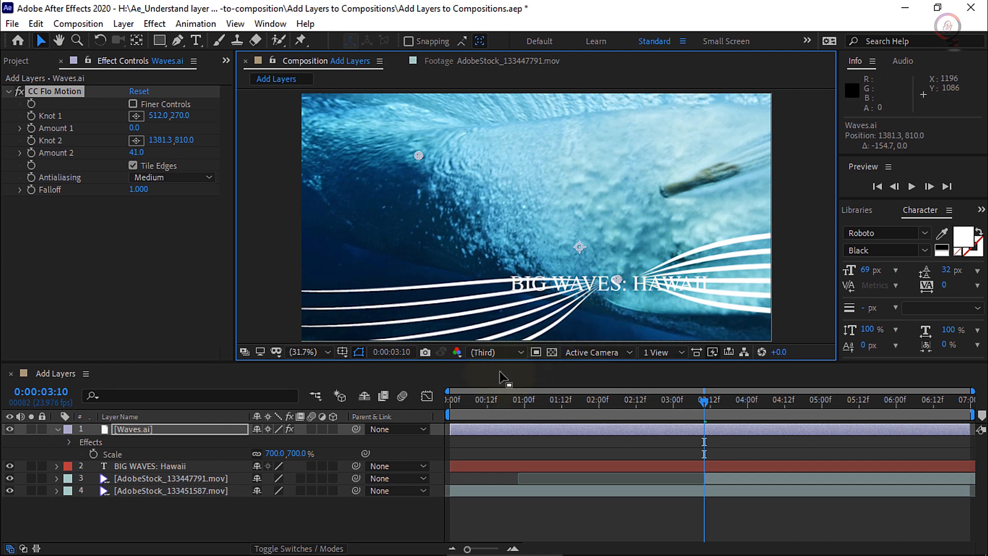
Move the Waves.ai layer below the BIG WAVES: Hawaii text layer and set its opacity to 30%
left_click(128, 435)
left_click_drag(168, 433, 164, 470)
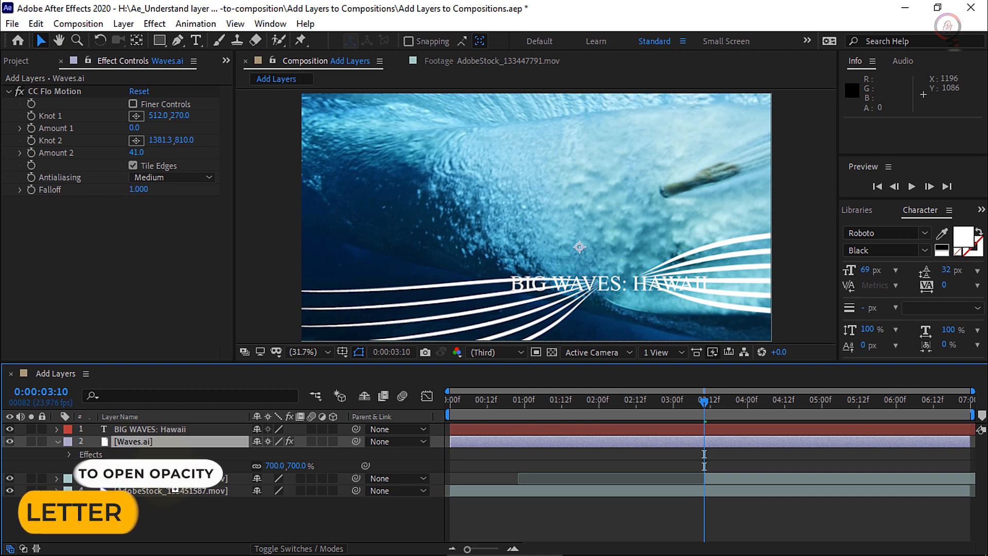
key("t")
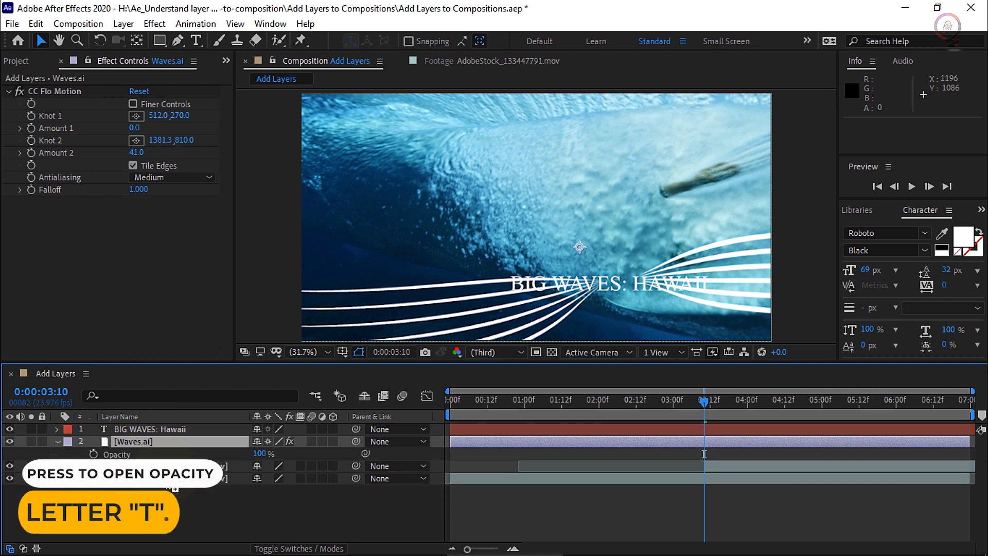
left_click(259, 453)
type("30")
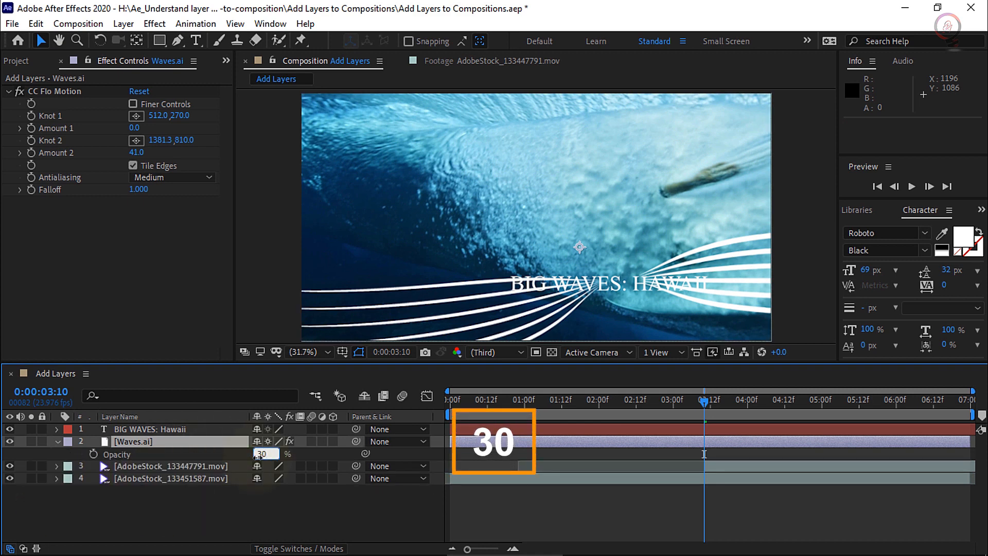
key("Return")
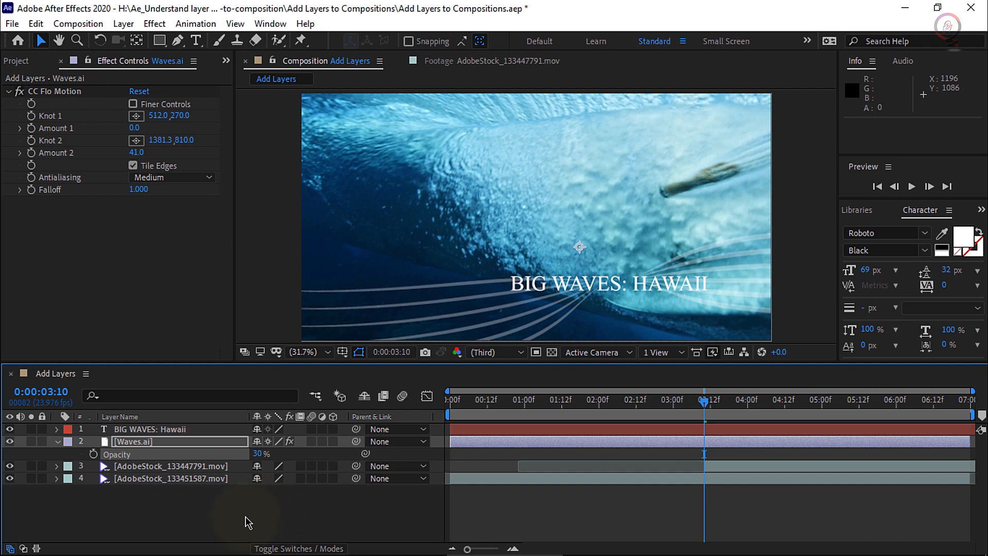
Deselect all layers, activate the Rectangle Tool and set the shape stroke to None
left_click(248, 523)
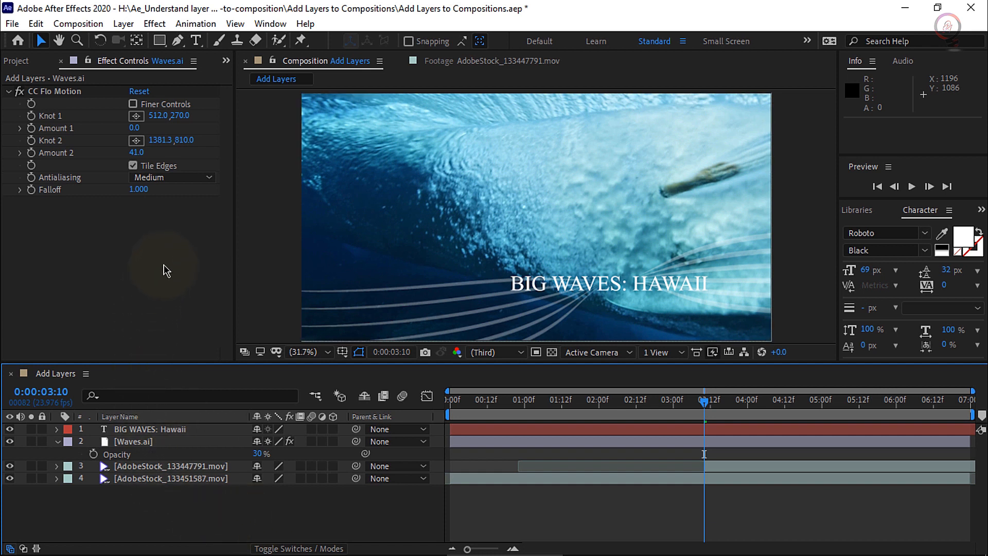
left_click(160, 42)
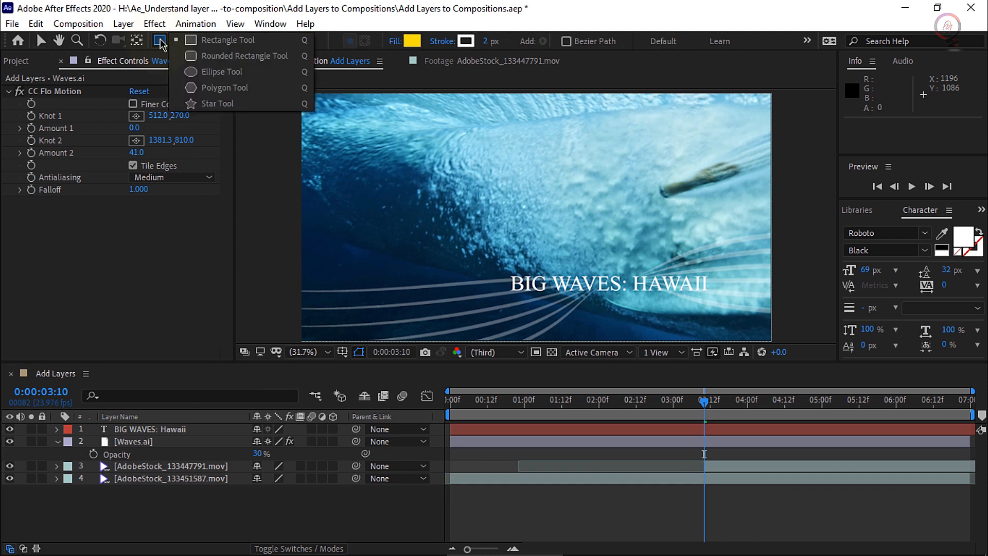
left_click(259, 43)
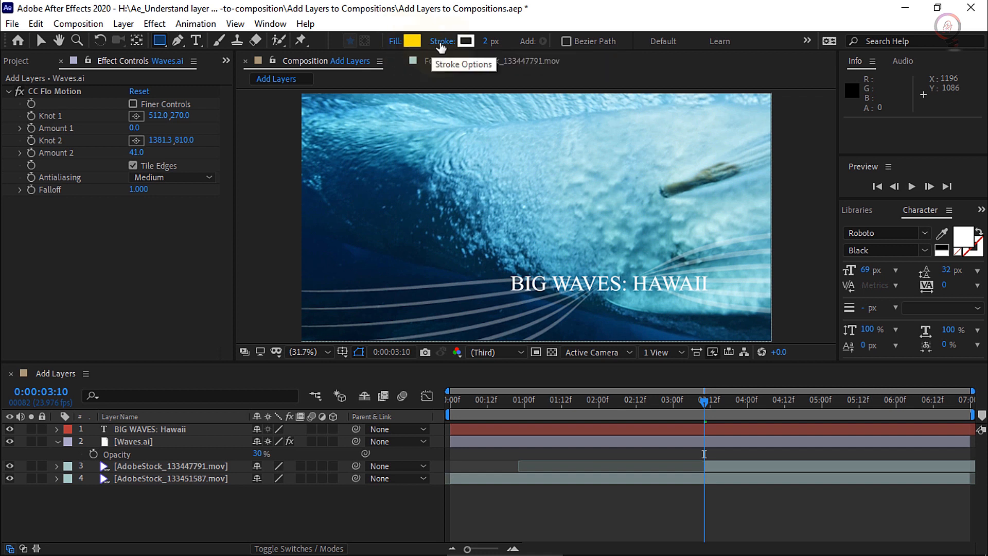
key("alt")
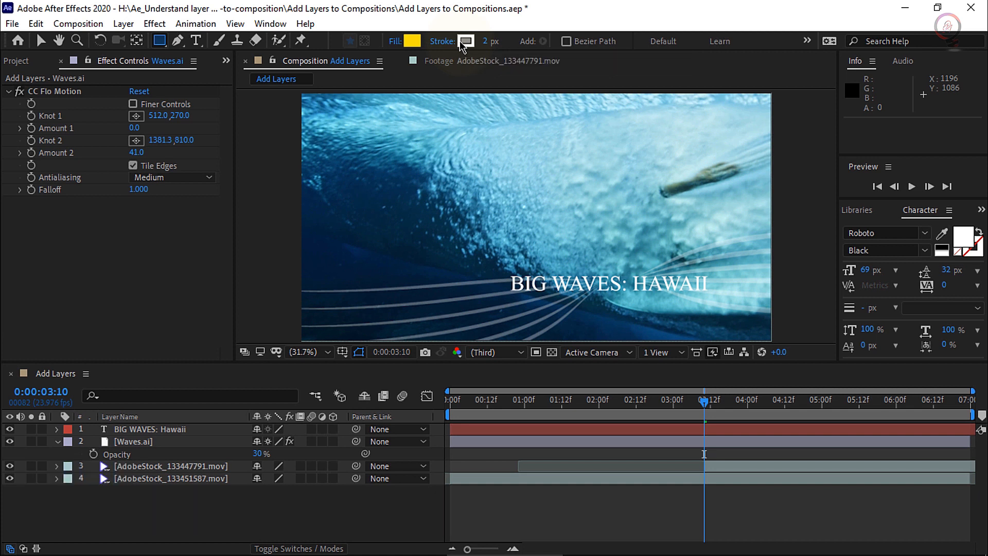
left_click(465, 41, "alt")
left_click(466, 41, "alt")
left_click(465, 41, "alt")
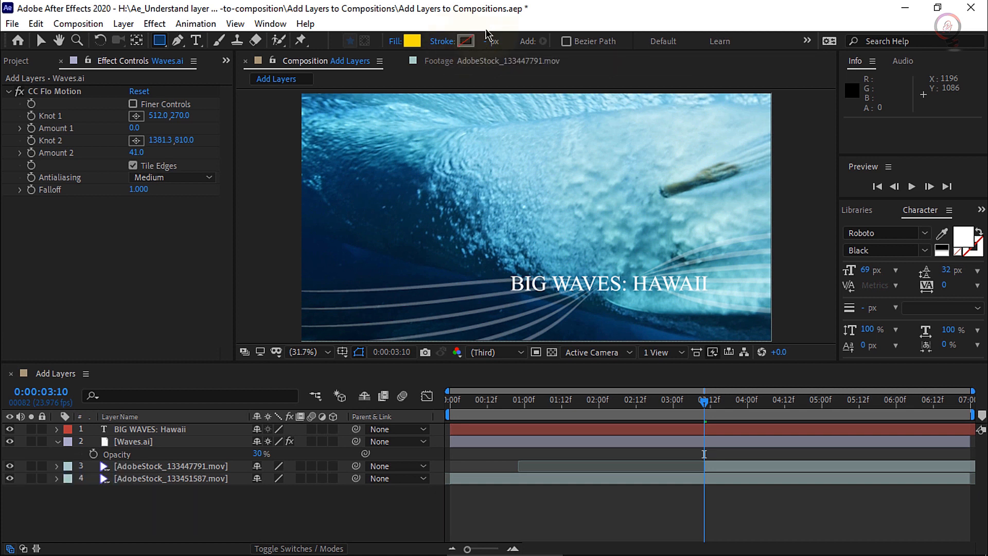
Set the shape fill to a light sky blue with a hue of 191° and reduced saturation
left_click(411, 43)
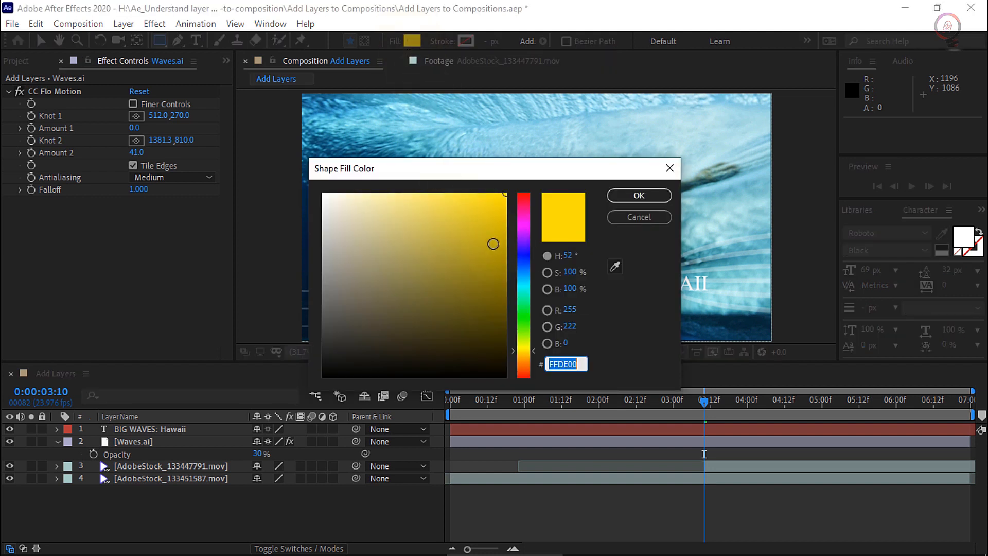
left_click(526, 280)
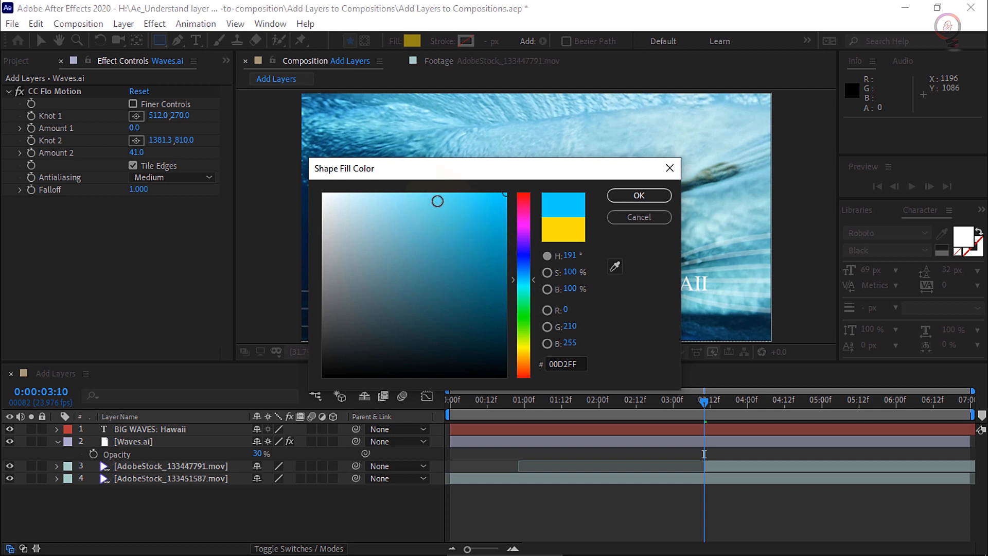
left_click_drag(437, 201, 428, 192)
left_click(637, 195)
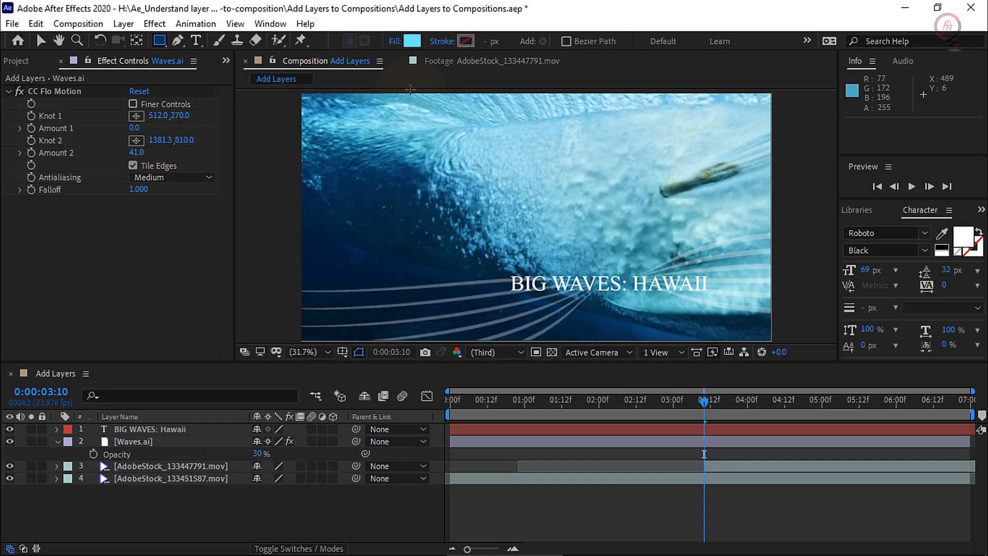
Create a rectangle shape layer filling the whole composition and place it directly below the Waves.ai layer
double_click(159, 40)
key("v")
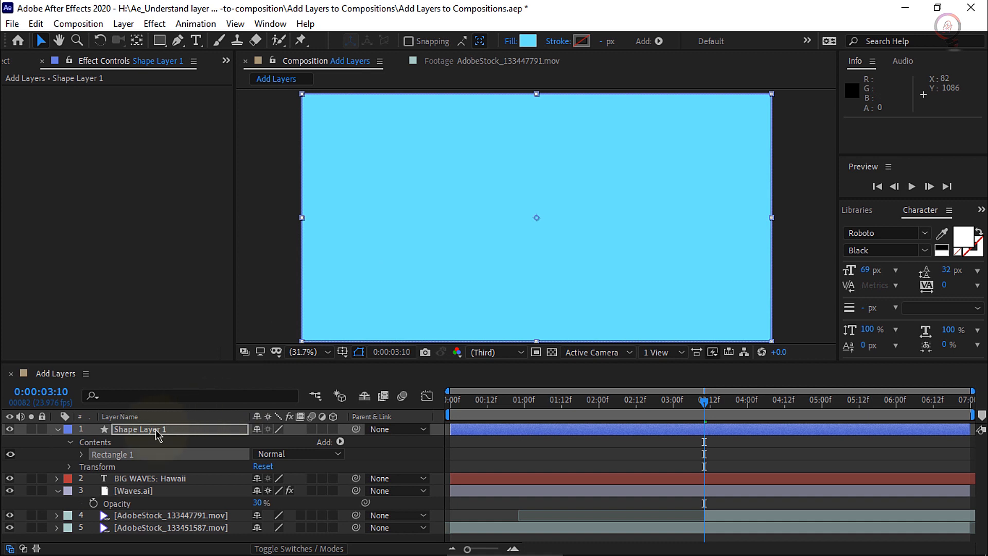
left_click_drag(157, 435, 144, 511)
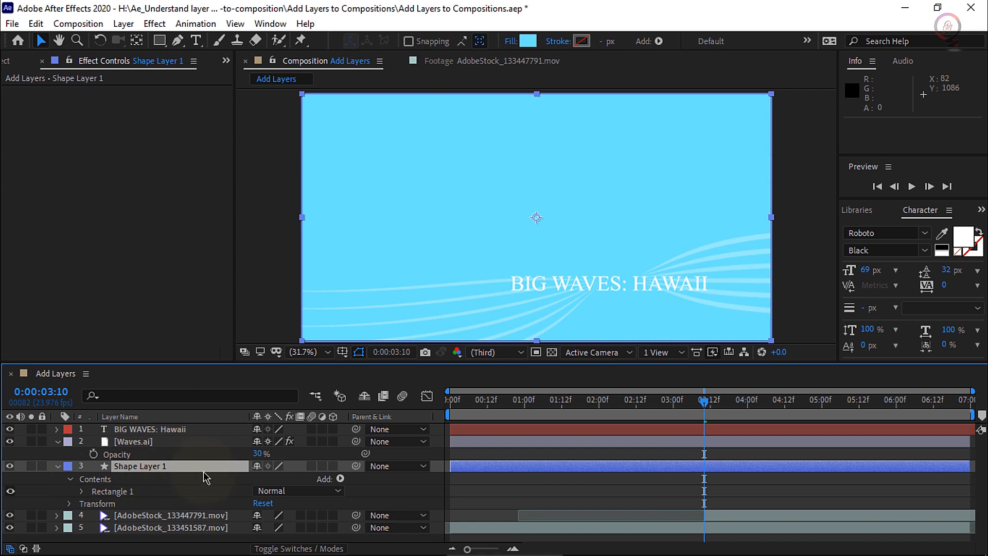
Set the rectangle shape layer's blending mode to Soft Light and preview the composition
left_click(311, 550)
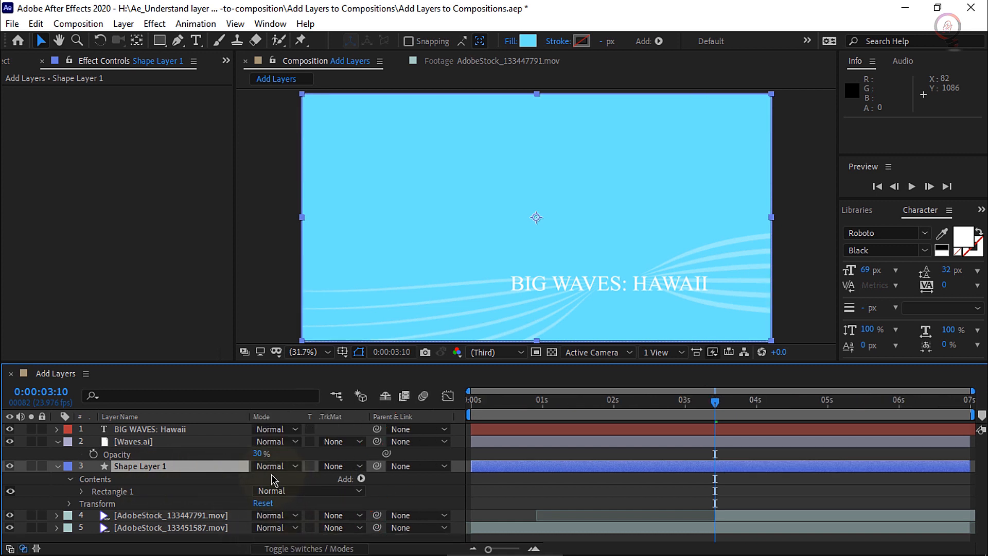
left_click(288, 466)
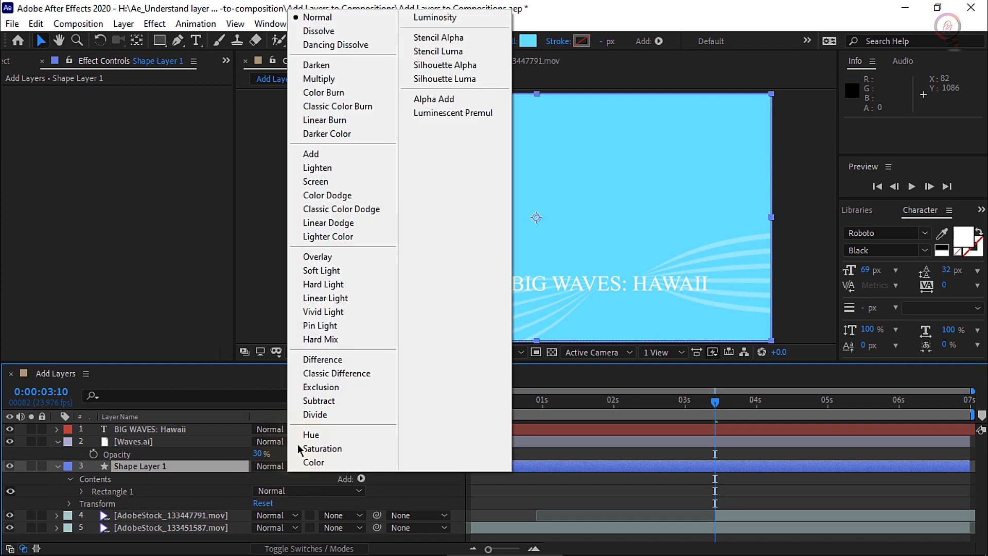
left_click(326, 272)
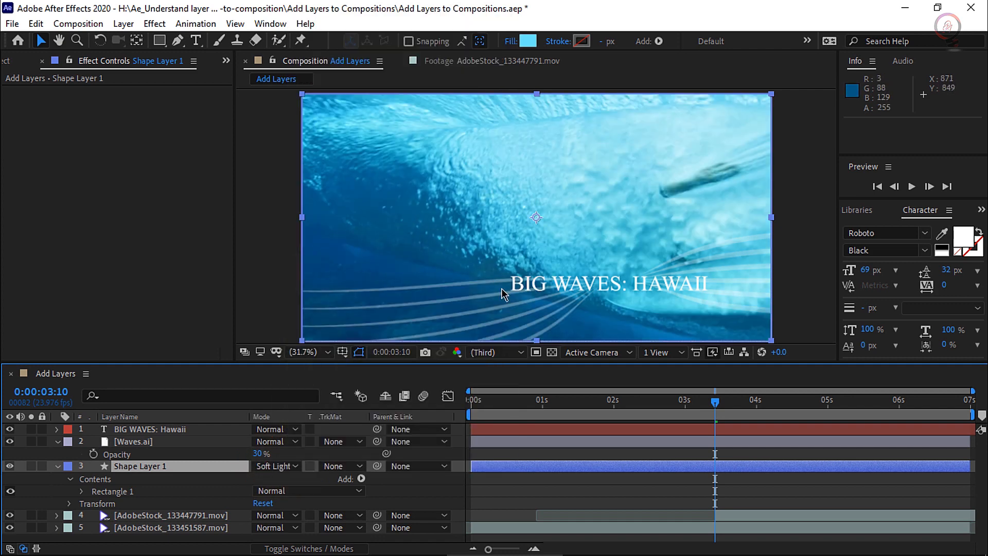
key("space")
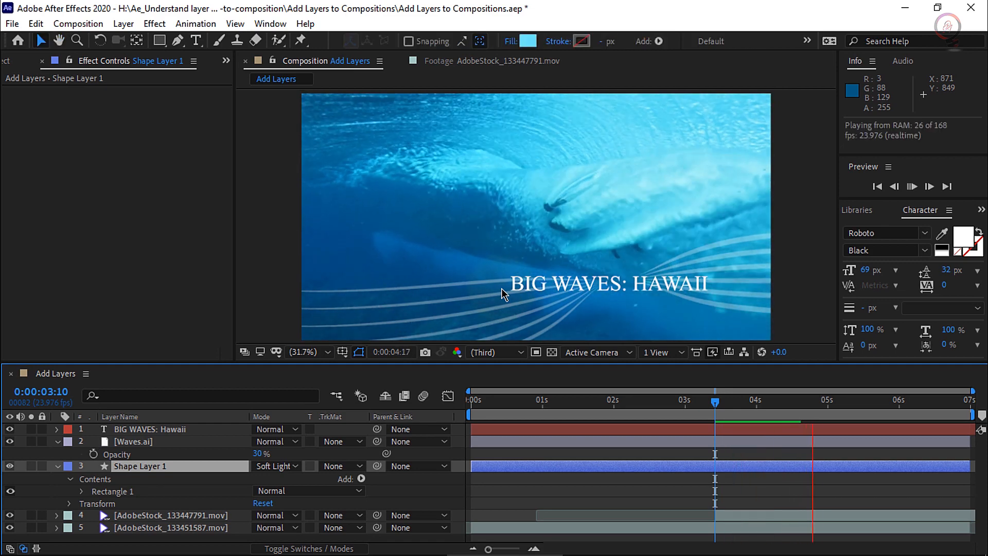